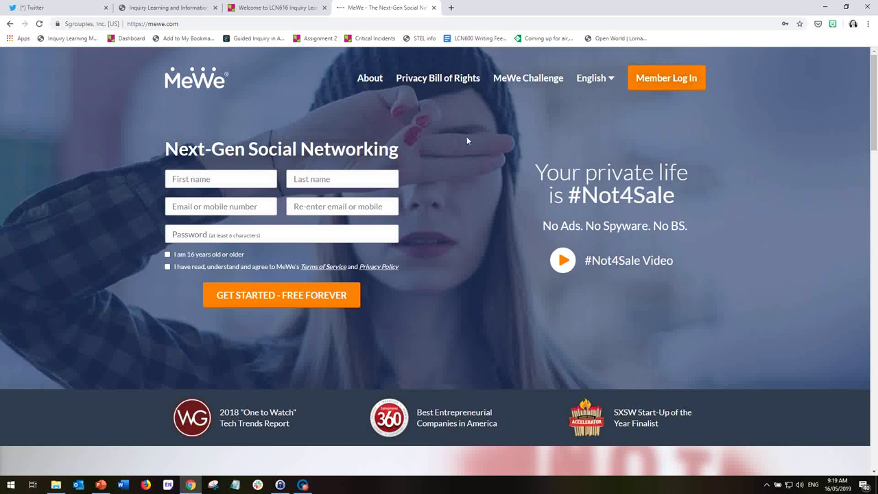
Open MeWe's Privacy Bill of Rights for review and close it again
click(440, 82)
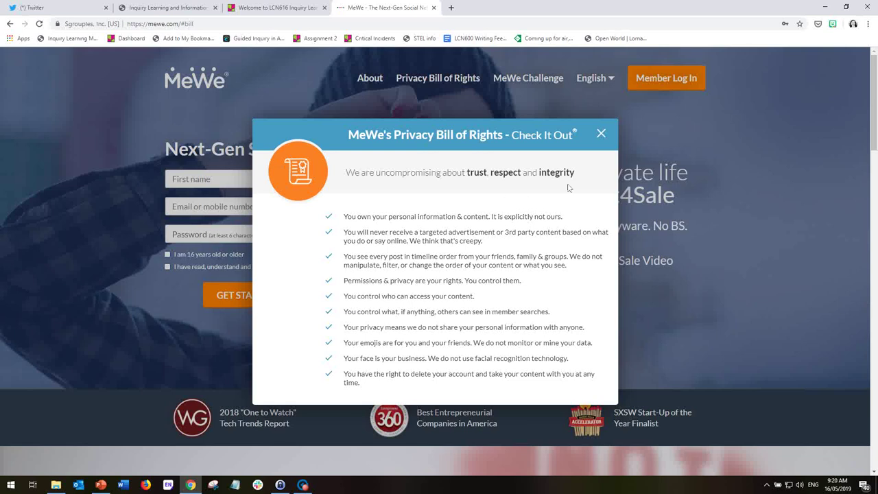
click(600, 134)
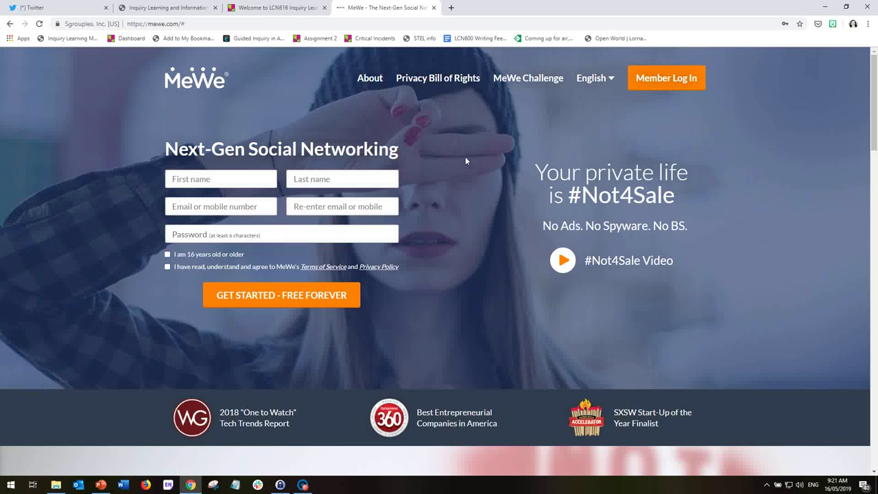
Log in to the MeWe member account with the saved credentials
click(661, 81)
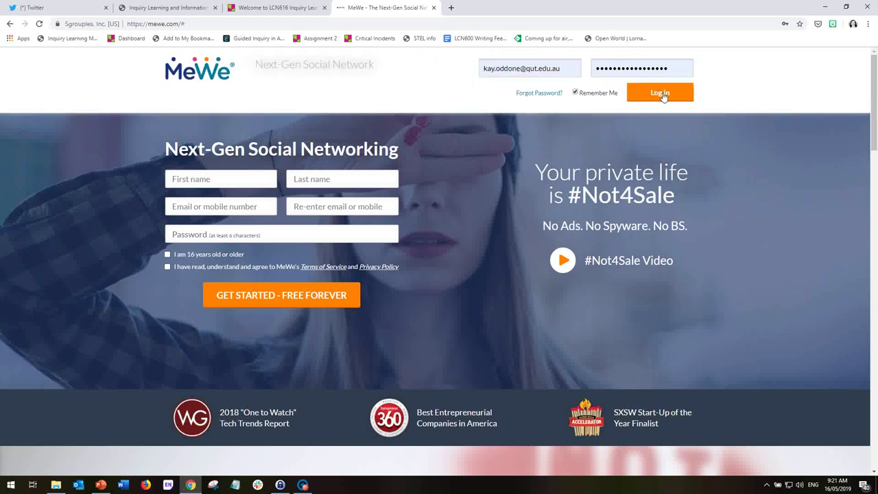
click(662, 94)
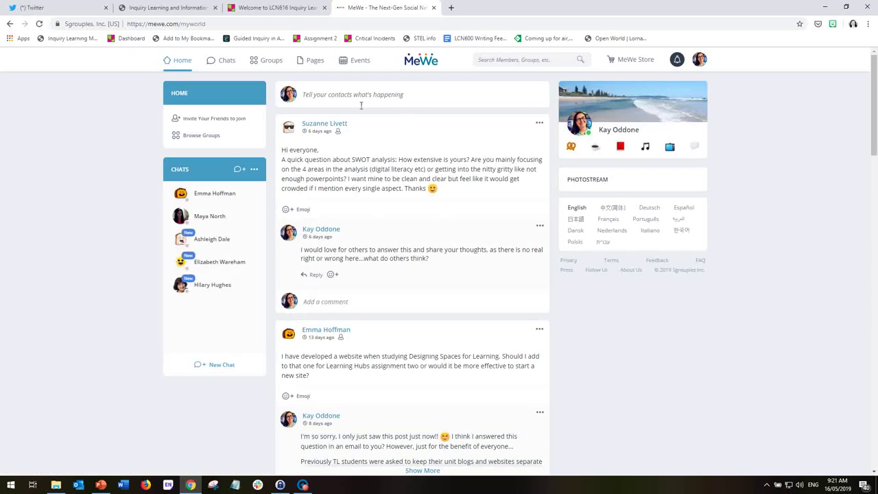
Check the list of chats and open the account's own profile page
click(210, 67)
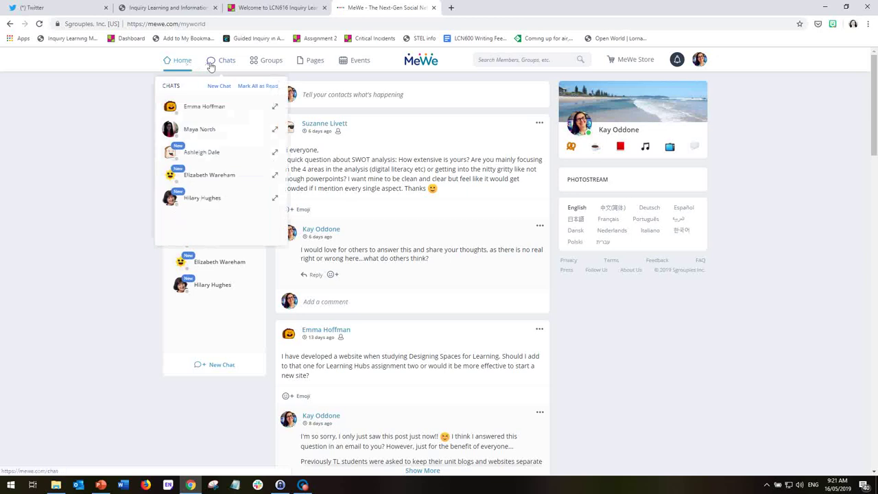
click(190, 69)
mouse_move(369, 65)
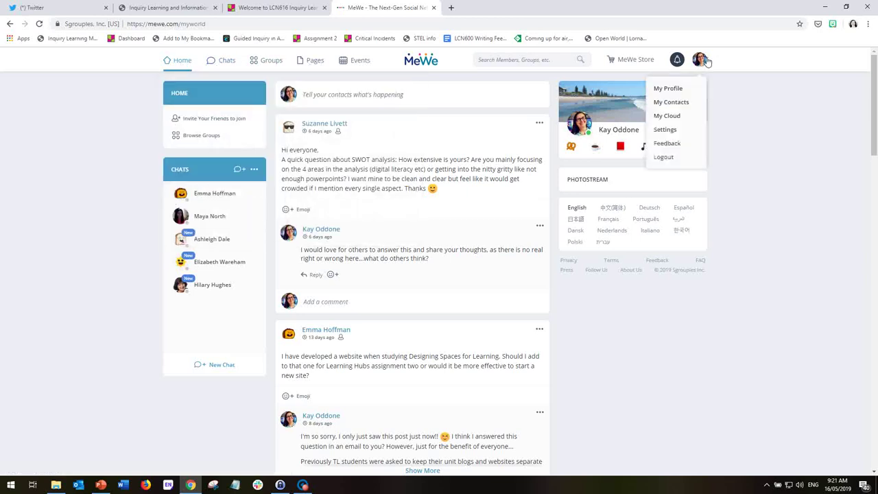
click(683, 88)
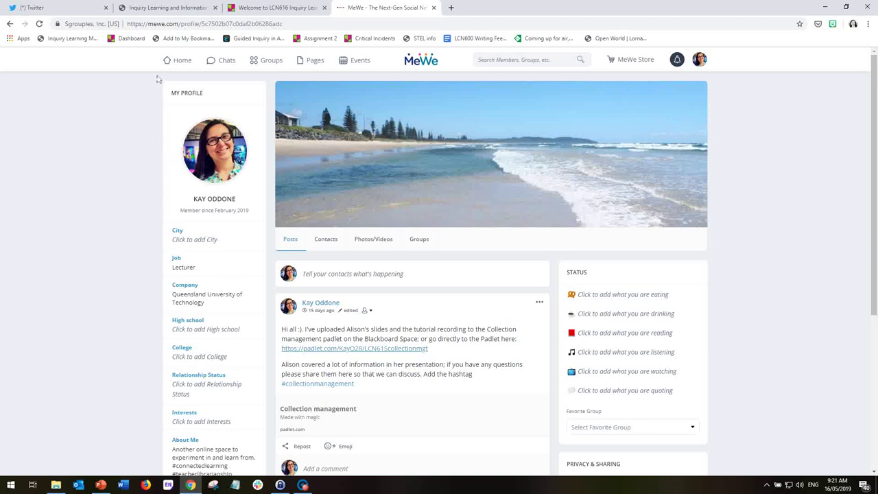
Go to the LCN616 Inquiry Learning group page
click(265, 64)
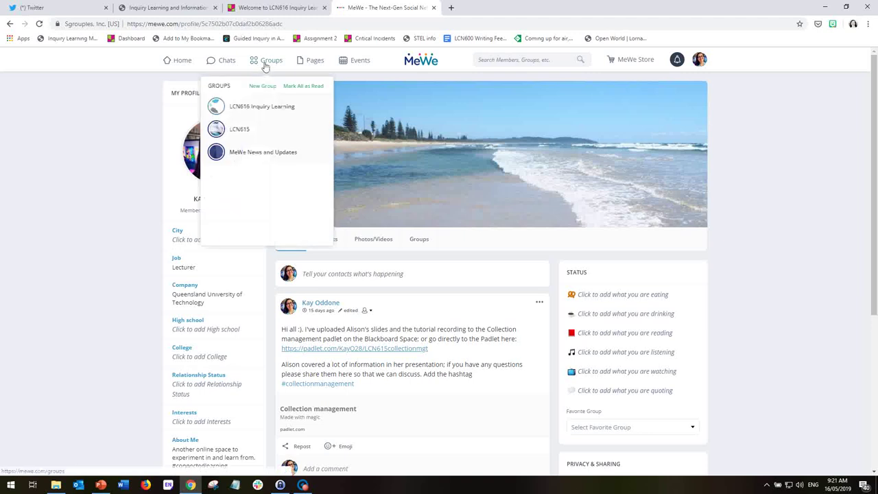
click(247, 112)
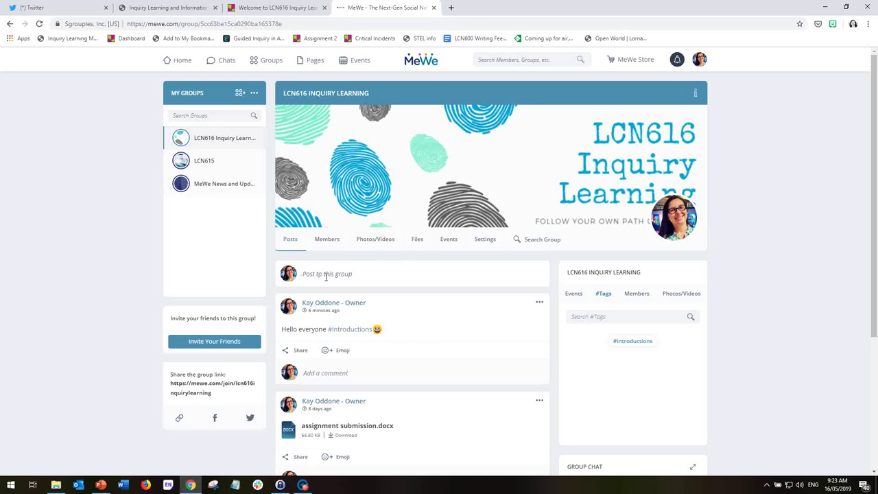
Start a group post that gives the poster's first name and says "I'm looking forward to meeting you all."
click(320, 278)
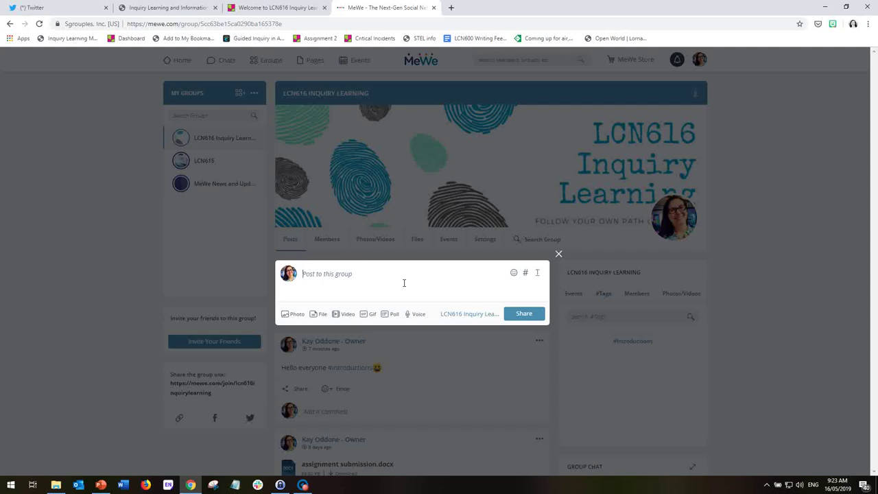
text(Hi this is Kay. I'm looking forward to meeting you all)
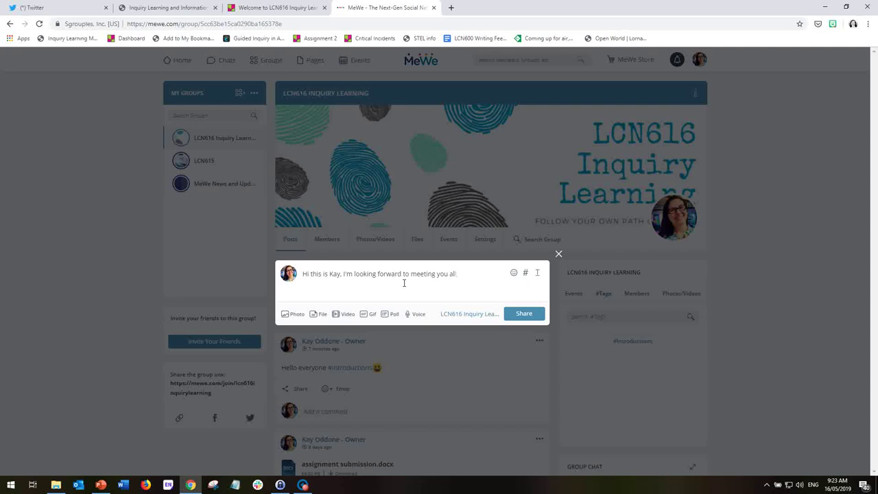
text(. I am)
key(BackSpace)
key(BackSpace)
key(BackSpace)
key(BackSpace)
key(BackSpace)
key(BackSpace)
key(BackSpace)
Look at the photo upload dialog and the post's hashtag picker, closing both without choosing anything
click(297, 316)
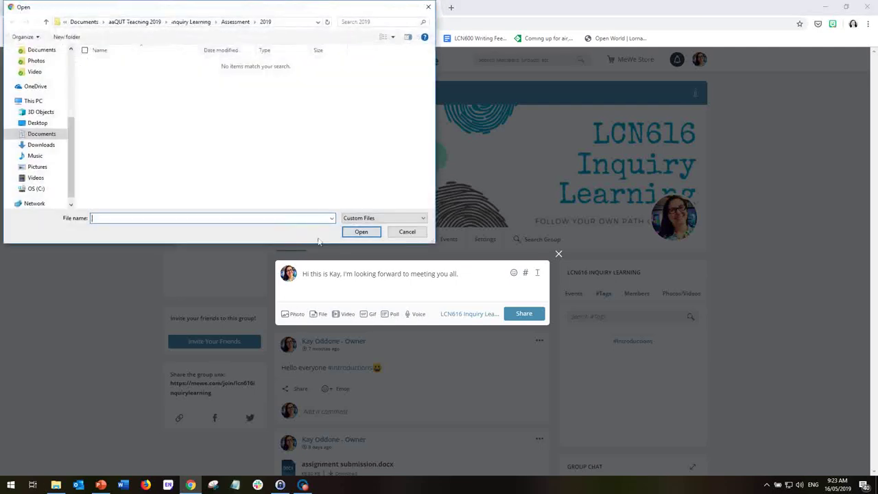
click(405, 232)
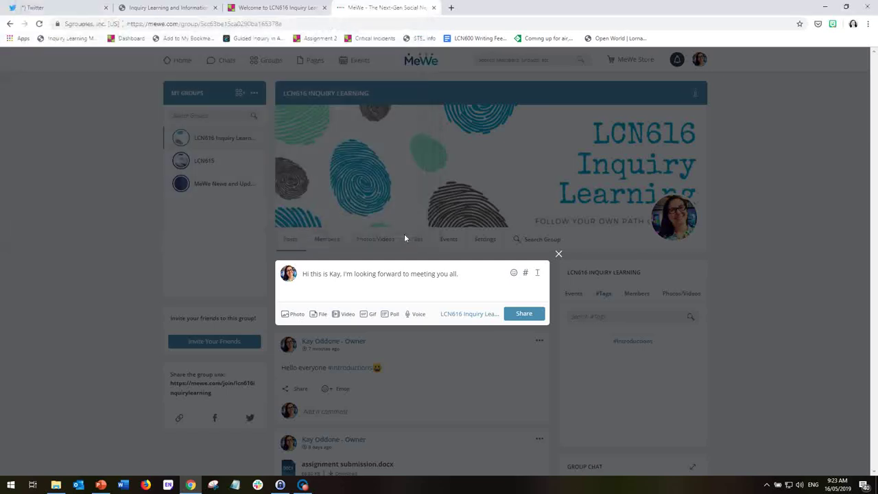
click(527, 274)
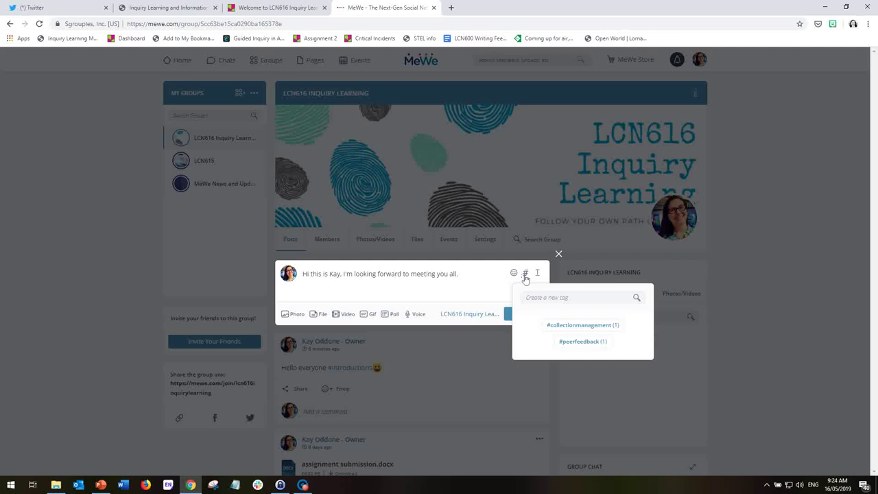
click(502, 281)
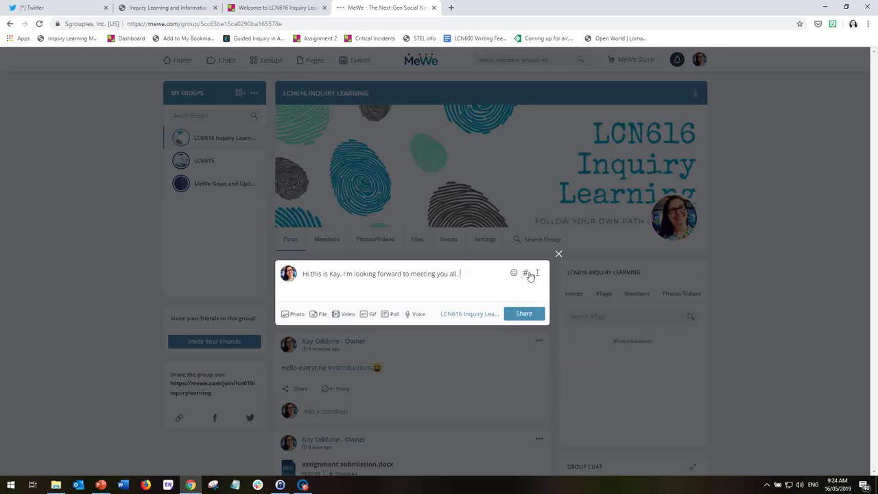
click(530, 275)
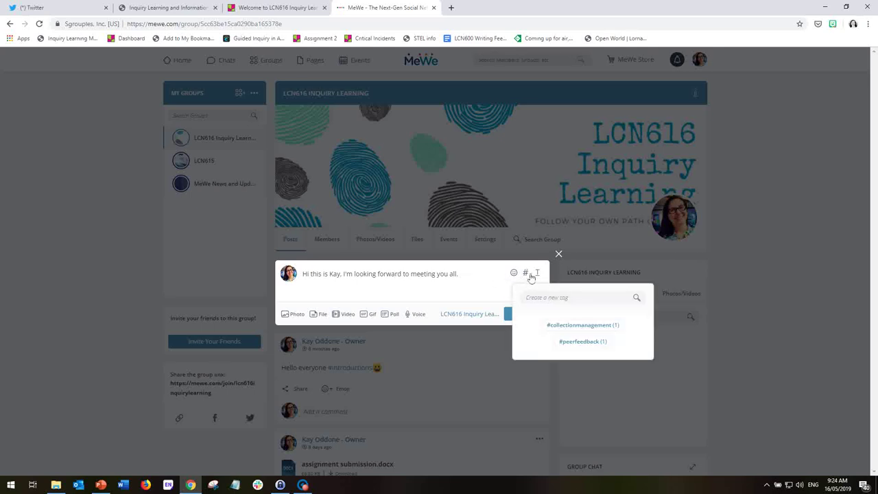
click(529, 273)
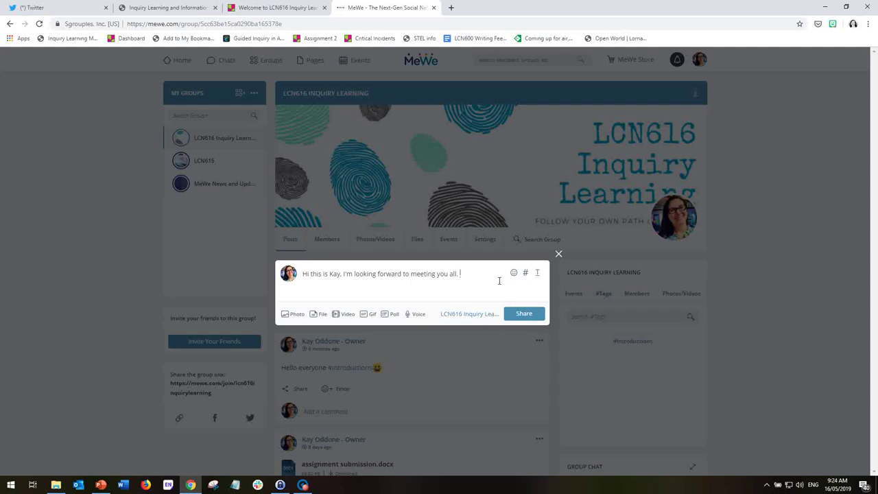
Add the existing #introductions hashtag at the end of the introduction post and share it with the group
text(#)
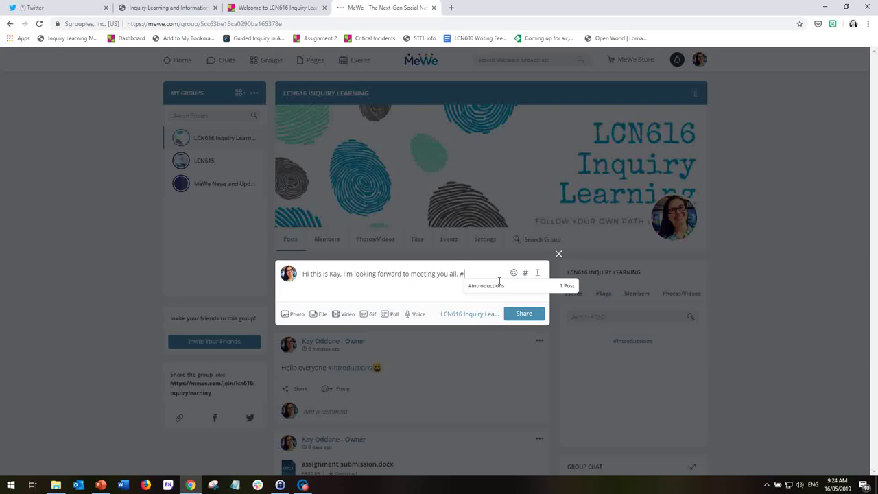
text(in)
click(499, 287)
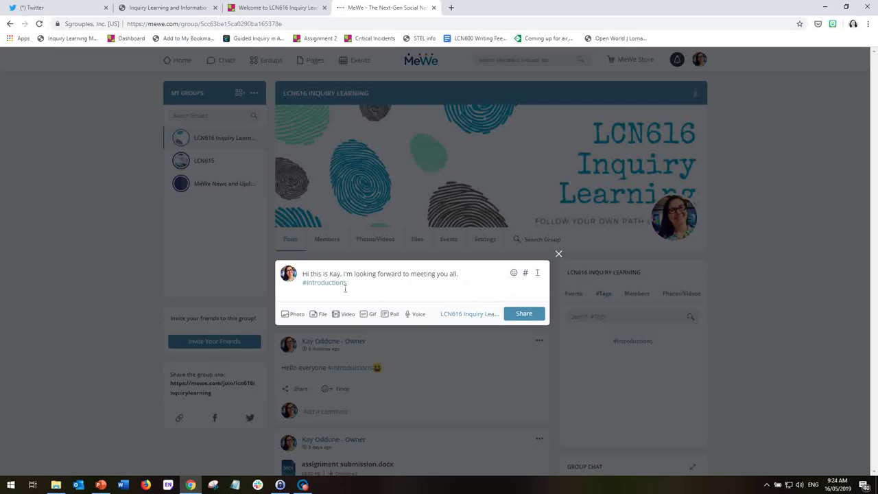
click(523, 316)
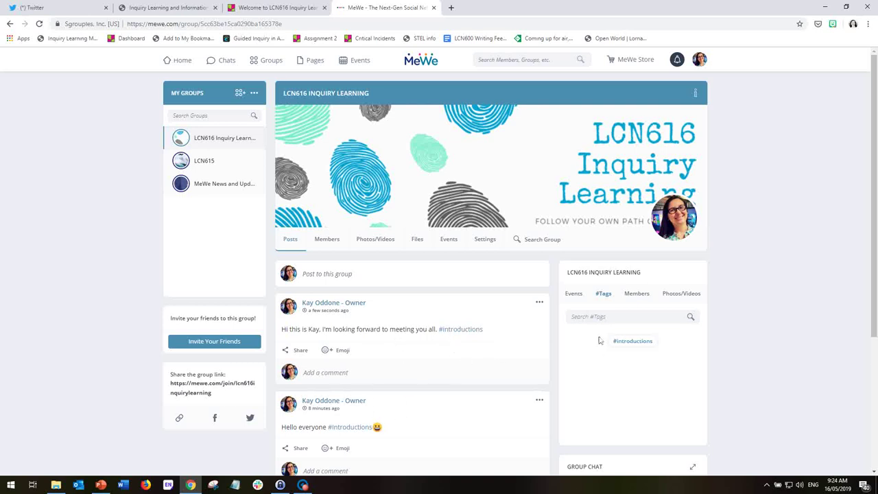
Share a second group post reading "Here is information about Assignment One #Assignment1"
click(329, 274)
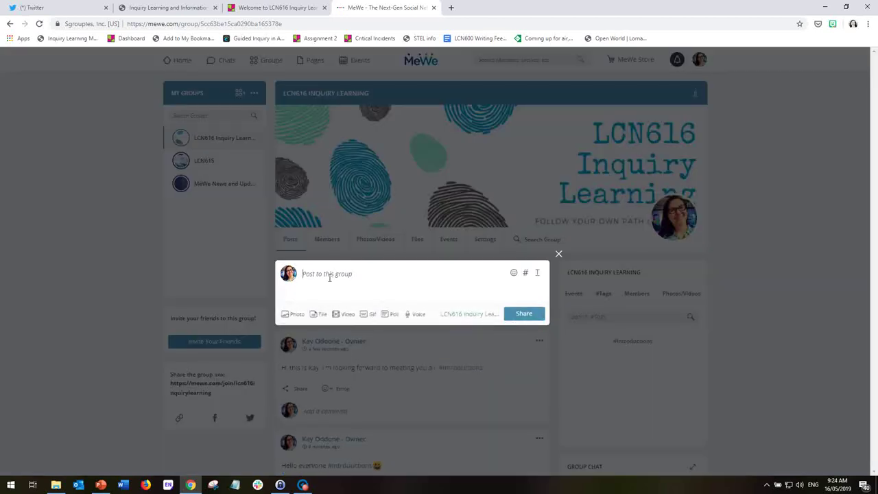
text(Here is information about Assignment One,)
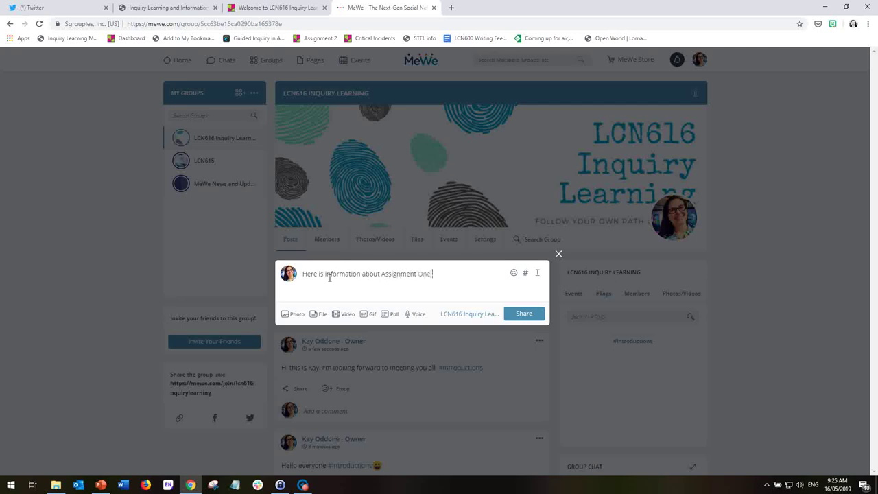
key(BackSpace)
text(#Assignment1)
click(533, 314)
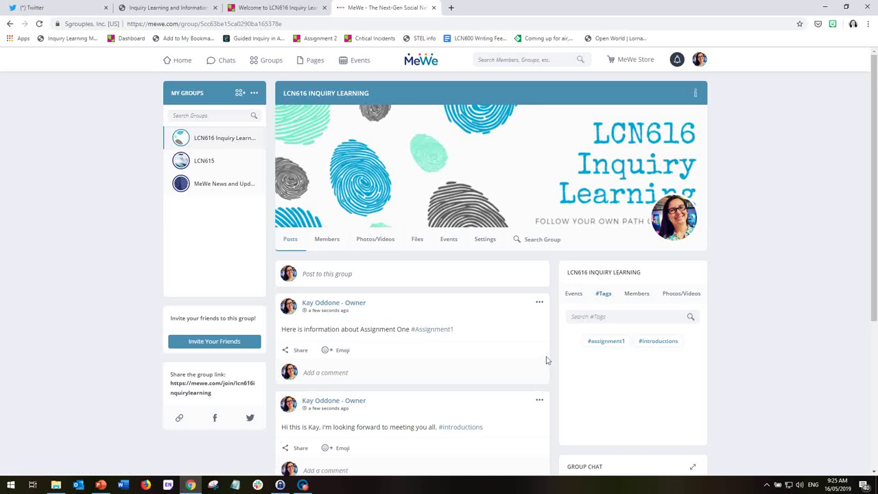
Filter the group's posts by the #introductions tag and by the #assignment1 tag, and return to the group header
click(658, 341)
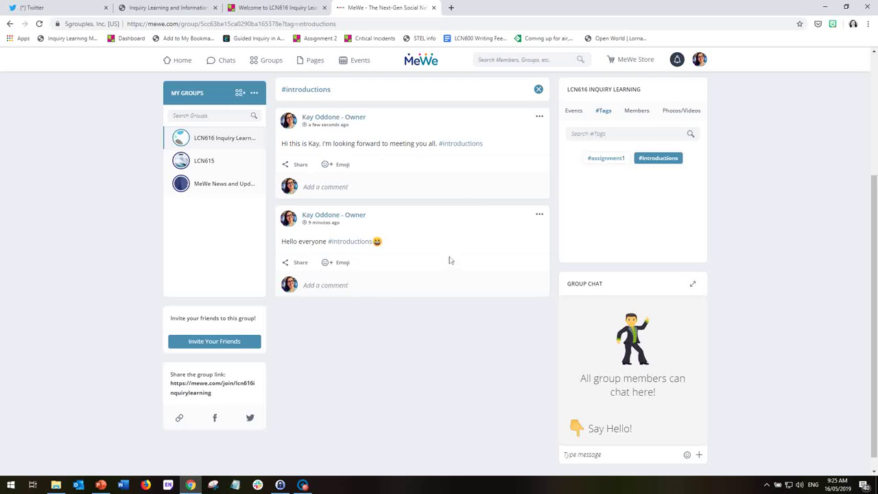
click(606, 159)
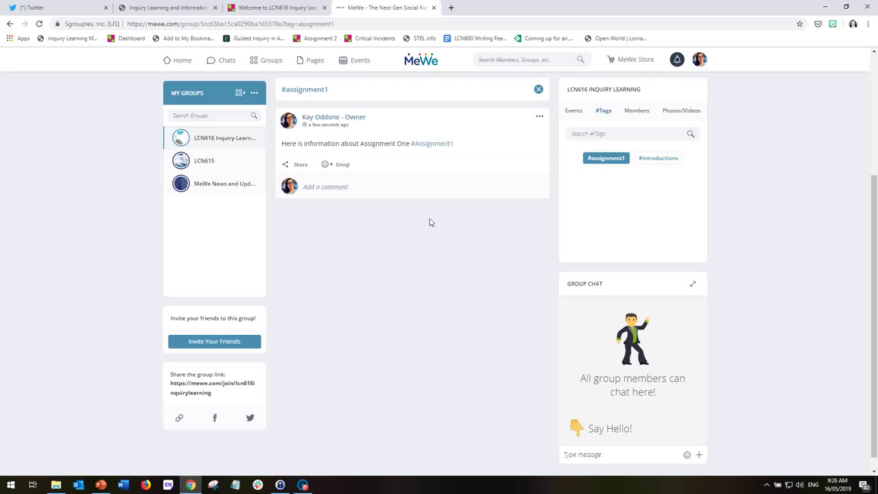
click(223, 141)
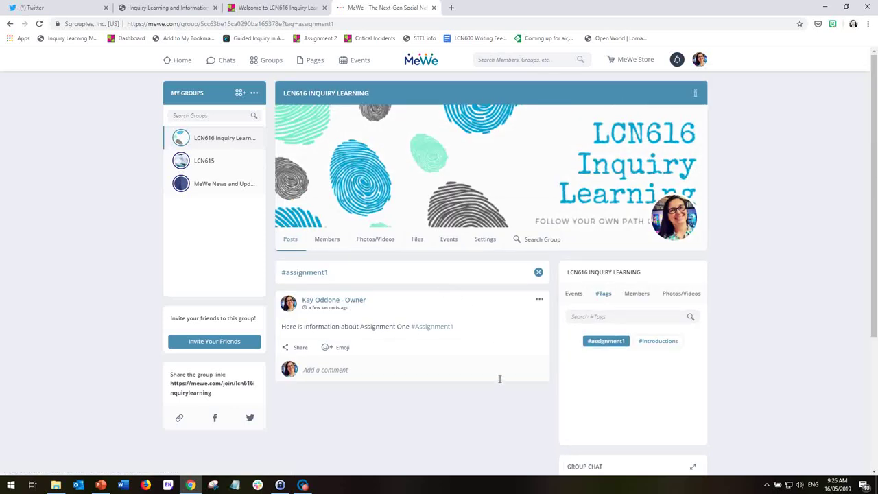
Examine the group's member list and the group chat area, and switch back to the tag list
click(640, 295)
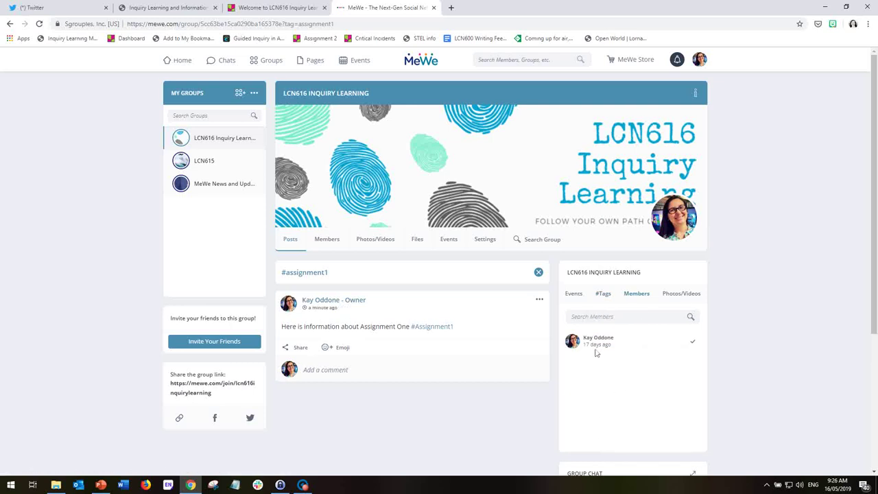
scroll(627, 394, down, 1)
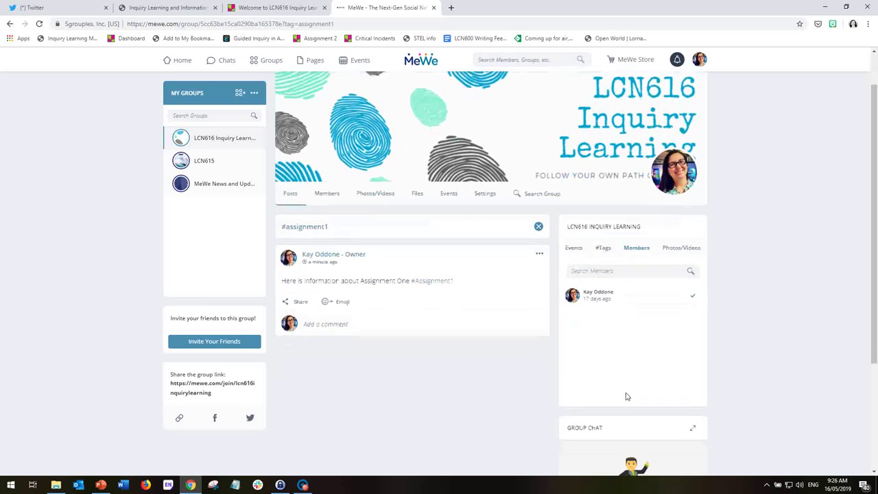
scroll(627, 384, down, 2)
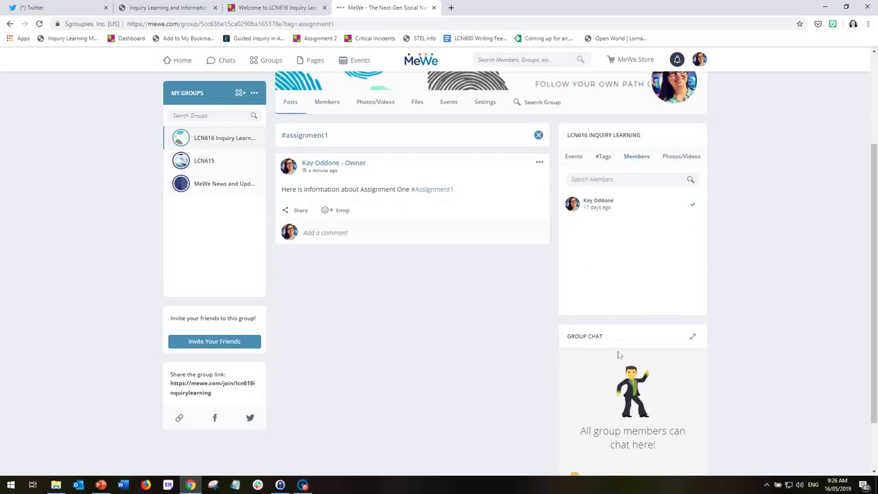
scroll(620, 401, down, 2)
scroll(622, 401, up, 1)
scroll(594, 437, down, 1)
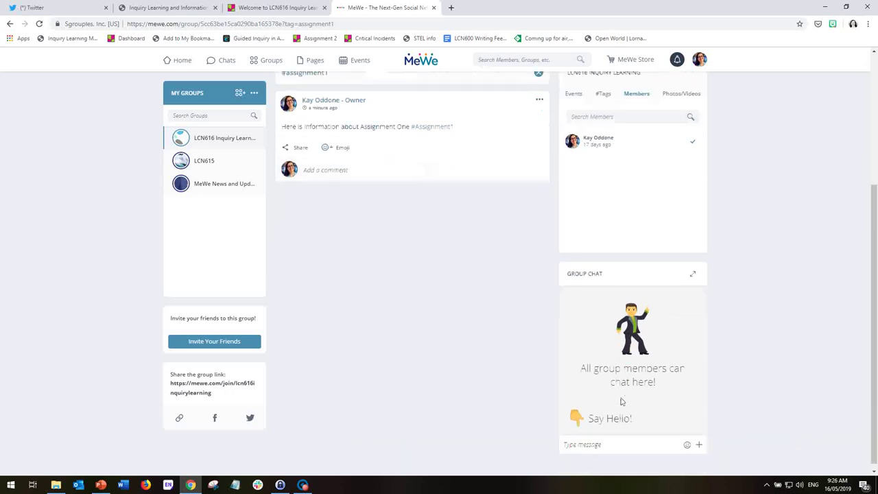
scroll(596, 235, up, 2)
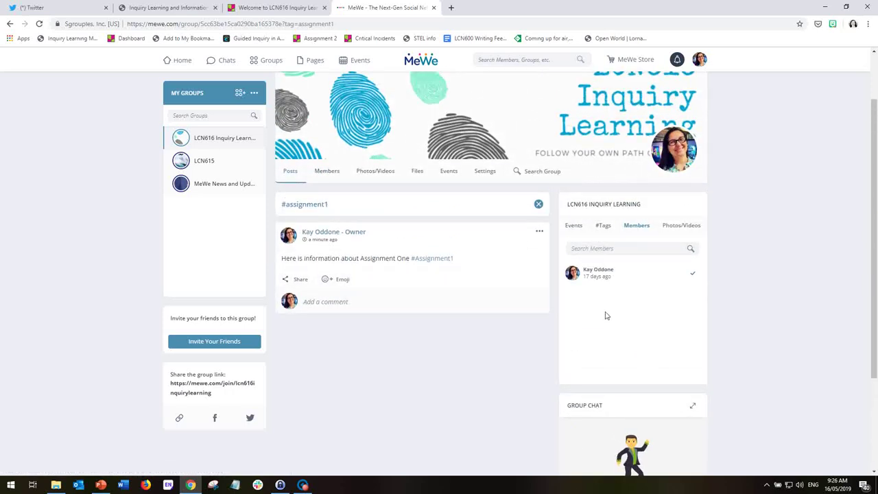
scroll(607, 315, up, 1)
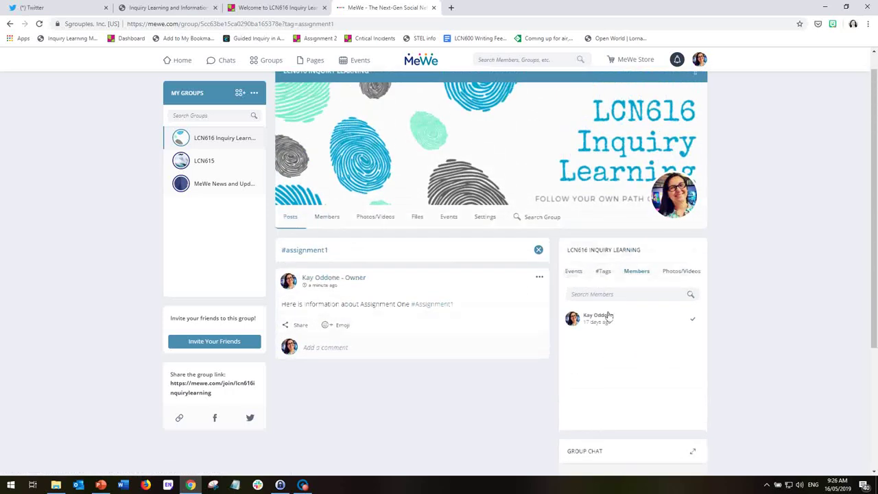
click(607, 275)
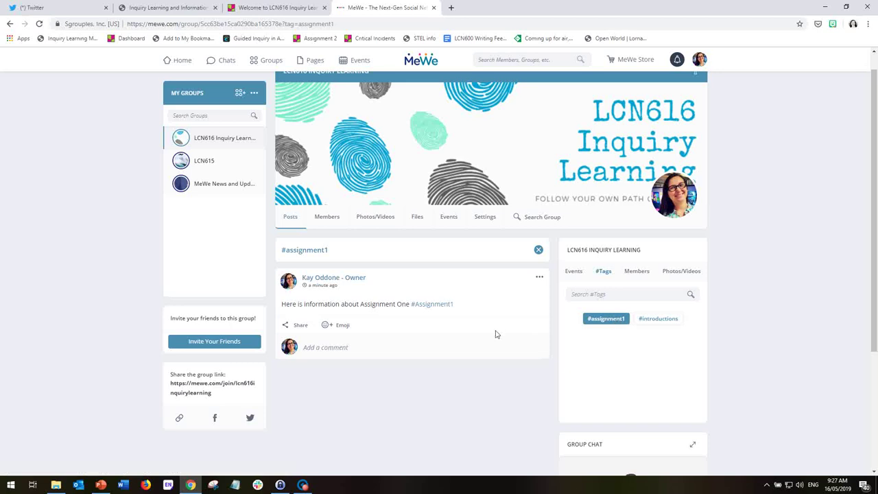
scroll(497, 334, up, 1)
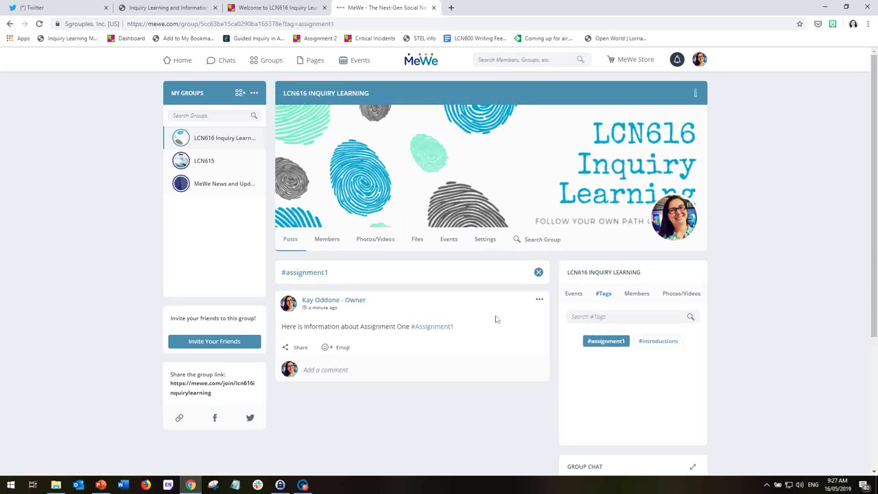